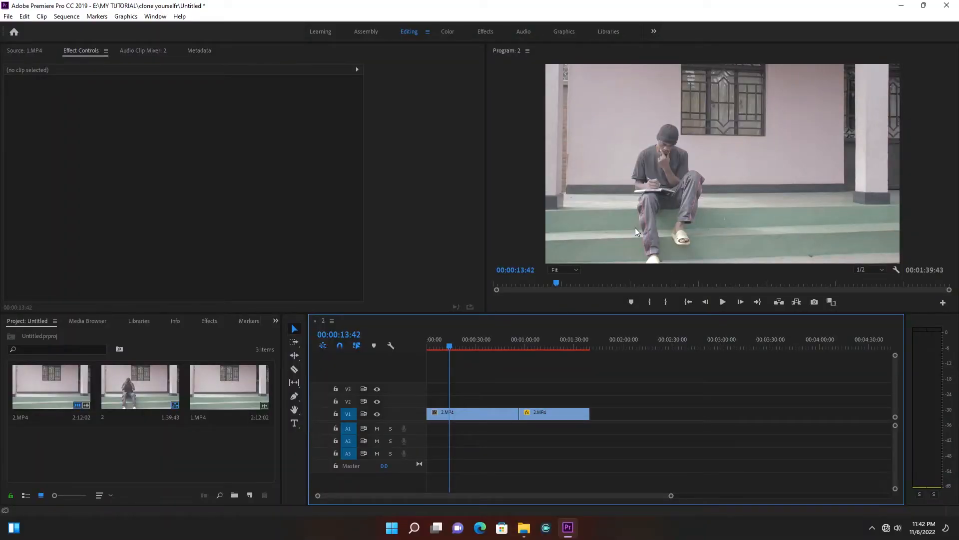
Move the second 2.MP4 clip onto track V2, stacked above the first clip at the start of the sequence
left_click(534, 340)
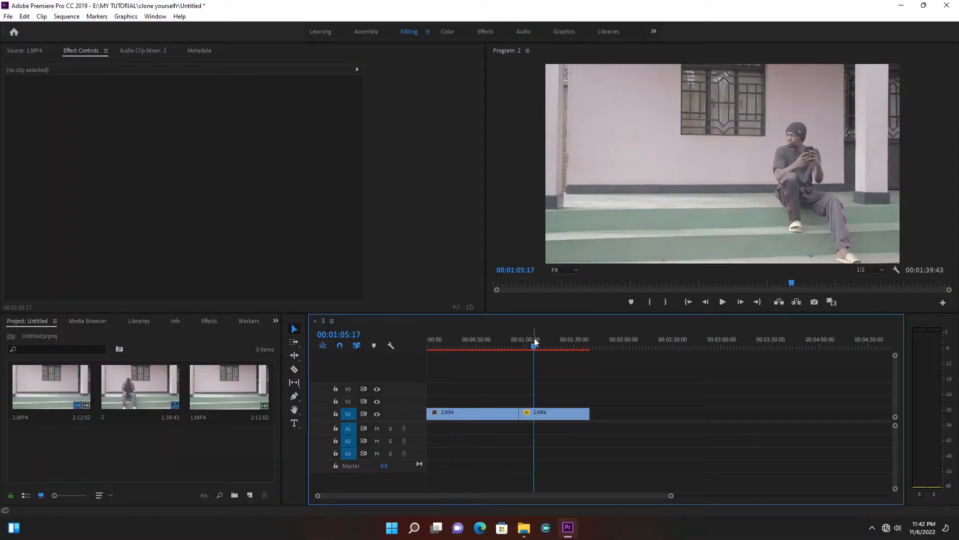
key("space")
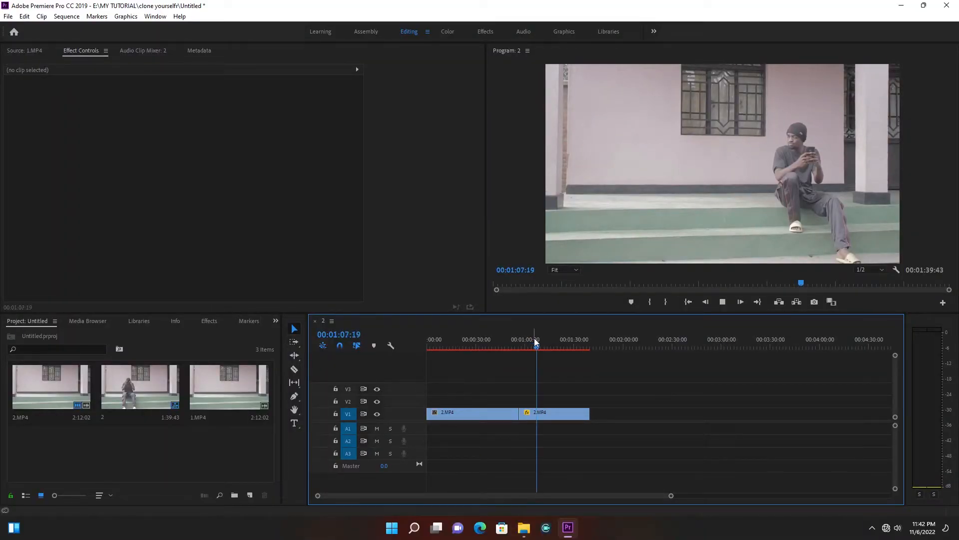
key("space")
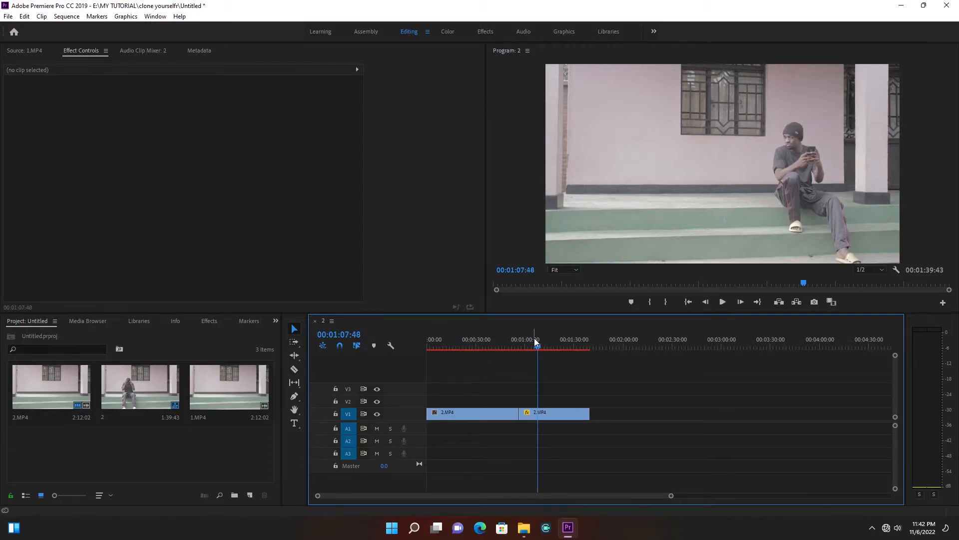
left_click(541, 416)
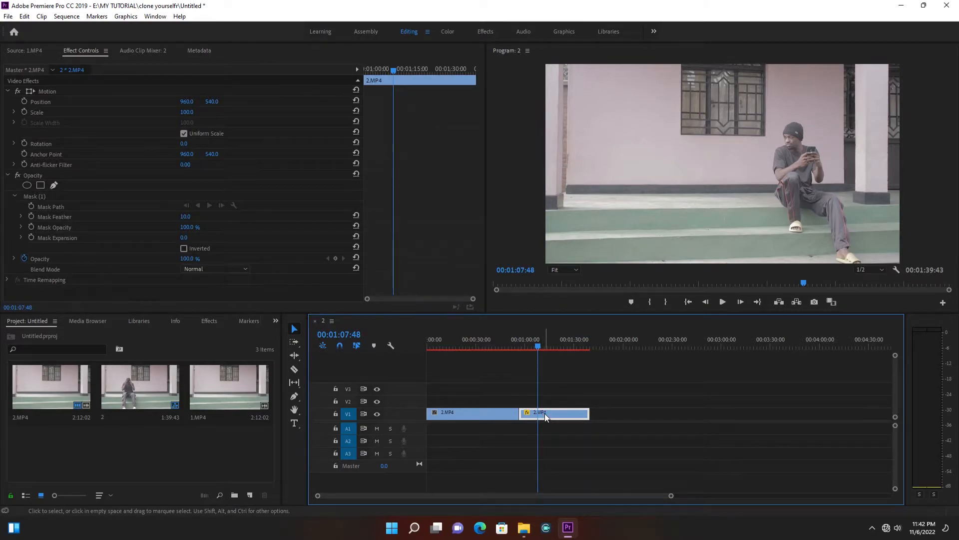
left_click_drag(545, 413, 444, 403)
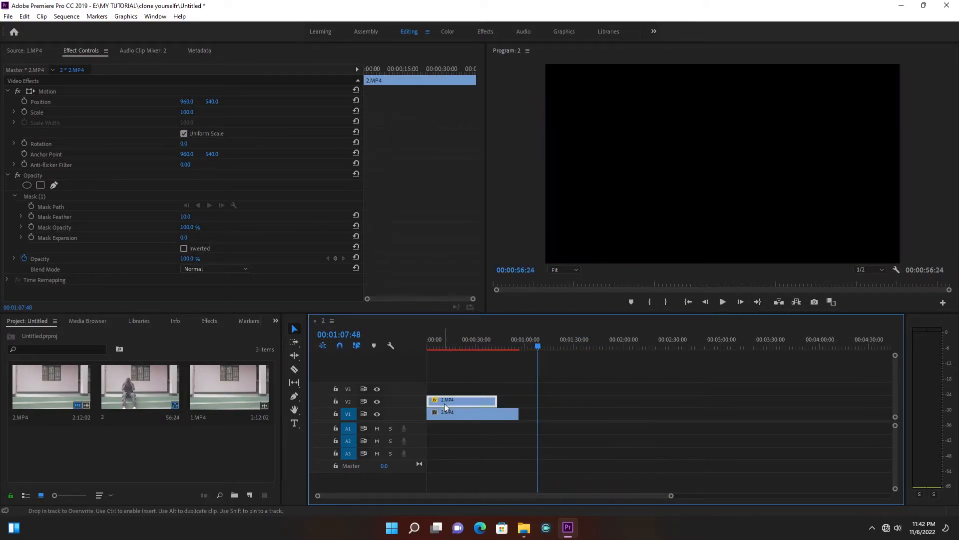
left_click(442, 338)
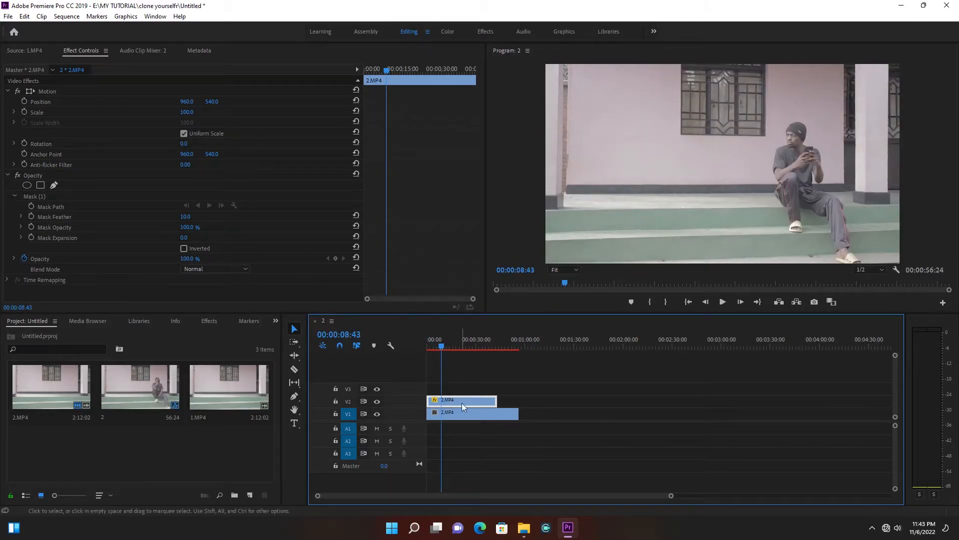
Remove the V2 clip's existing opacity mask and draw a closed free-draw bezier mask around the right half of the frame, enclosing the man with the phone
key("ctrl+z")
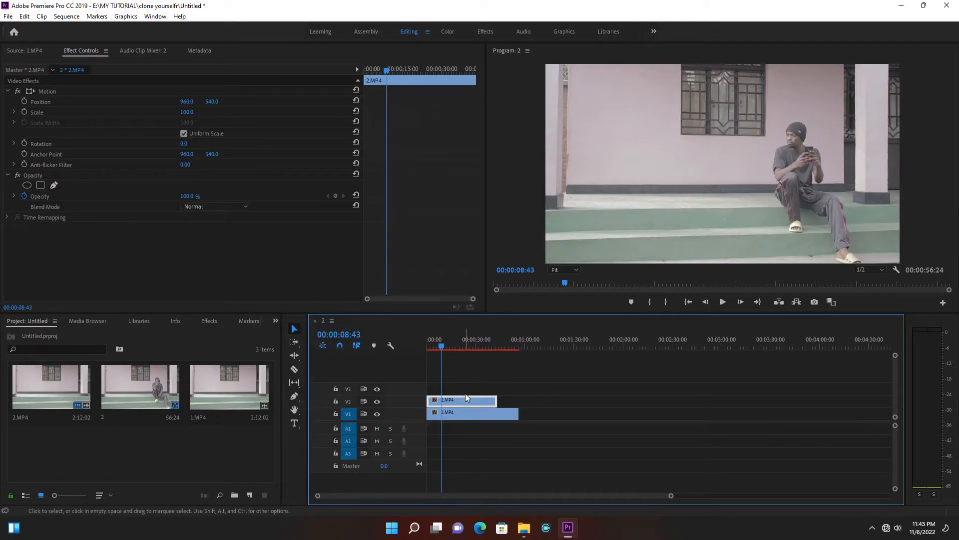
left_click(35, 175)
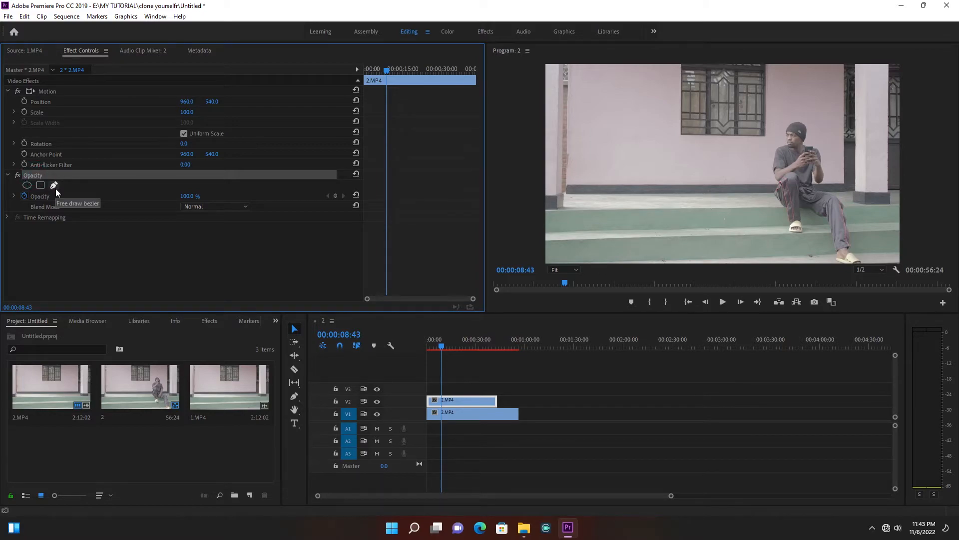
left_click(53, 186)
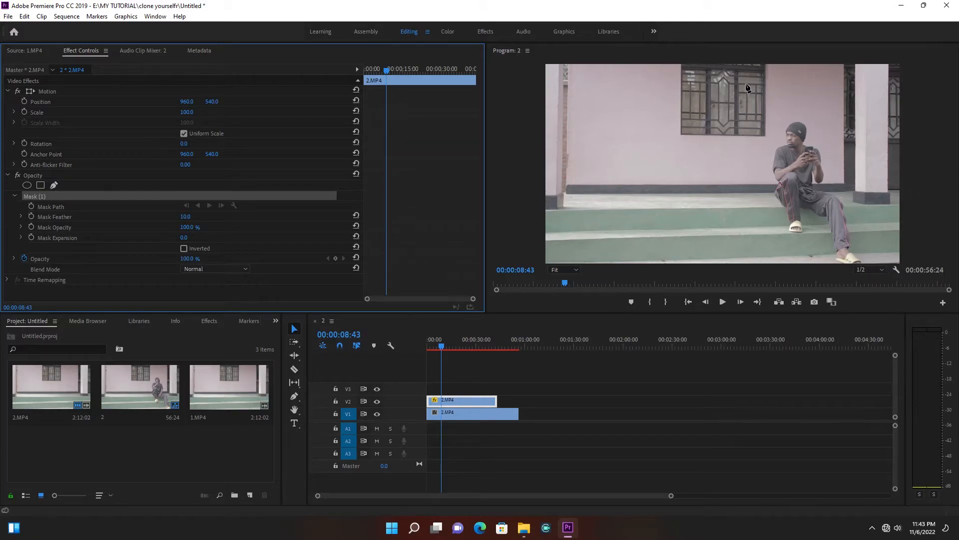
left_click(725, 65)
left_click(725, 262)
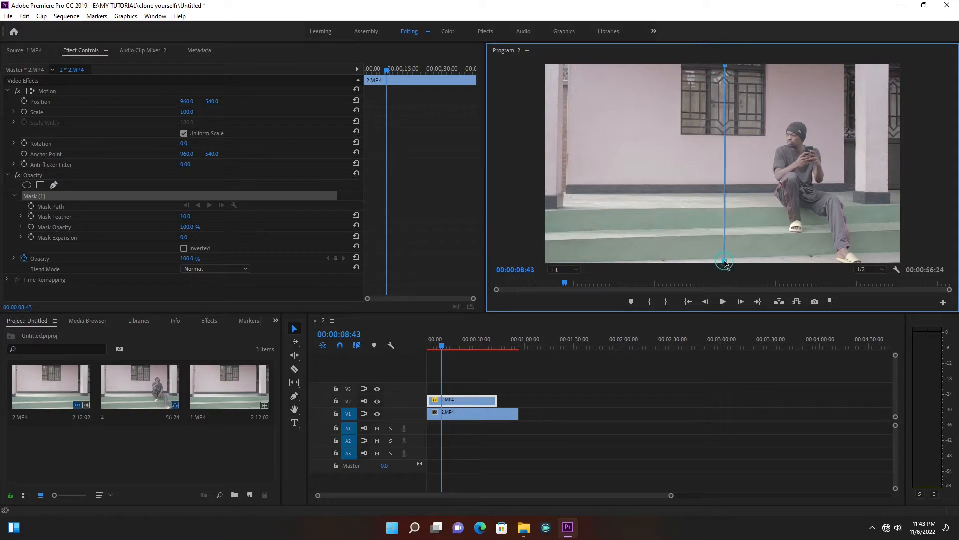
left_click(898, 262)
left_click_drag(725, 262, 727, 269)
left_click_drag(897, 262, 905, 266)
left_click(904, 66)
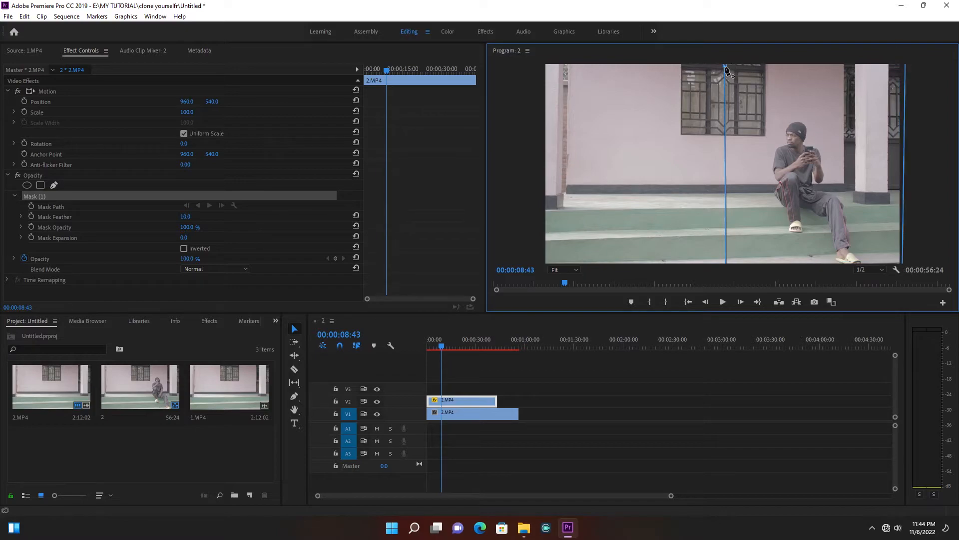
left_click(725, 67)
left_click(726, 64)
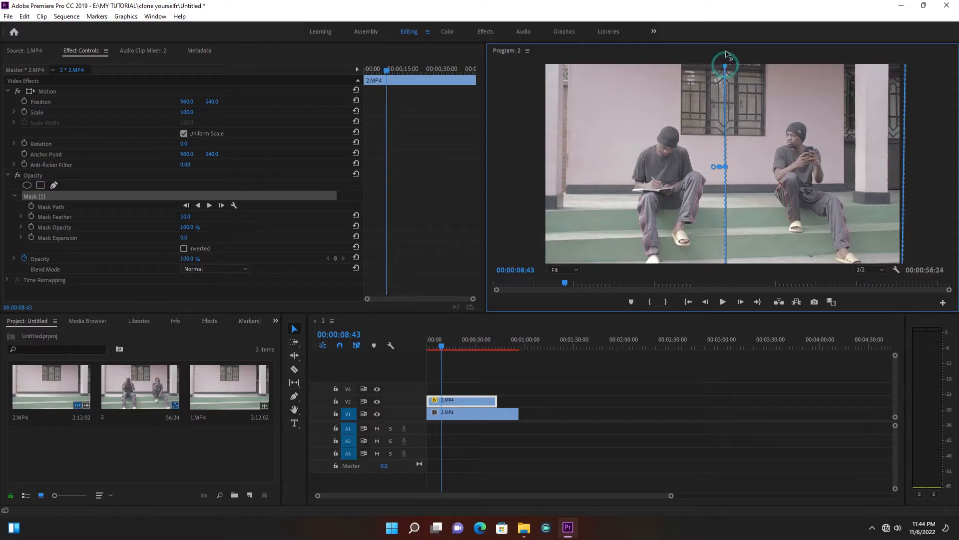
Shift the opacity mask slightly to the right, between the two seated figures, and set its Mask Feather to 97
left_click_drag(760, 104, 769, 101)
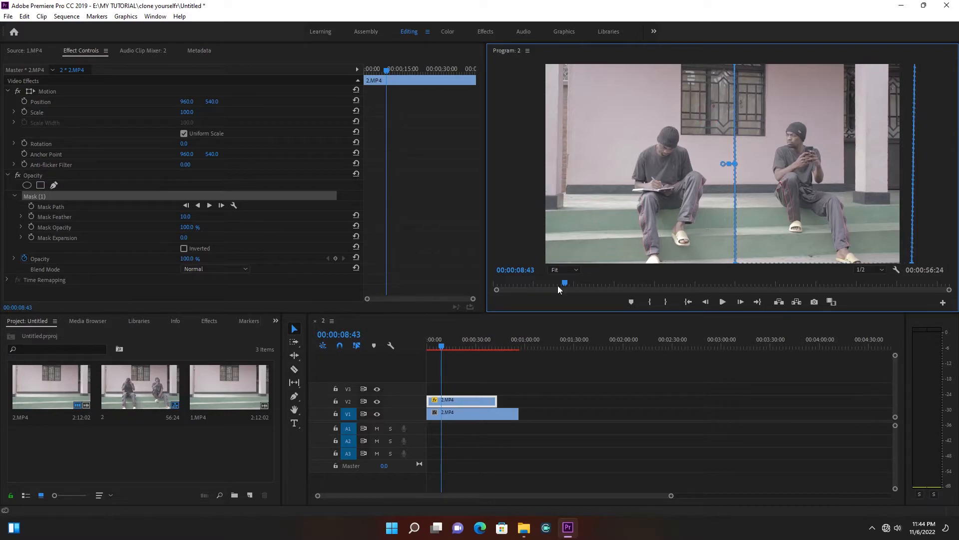
left_click(470, 369)
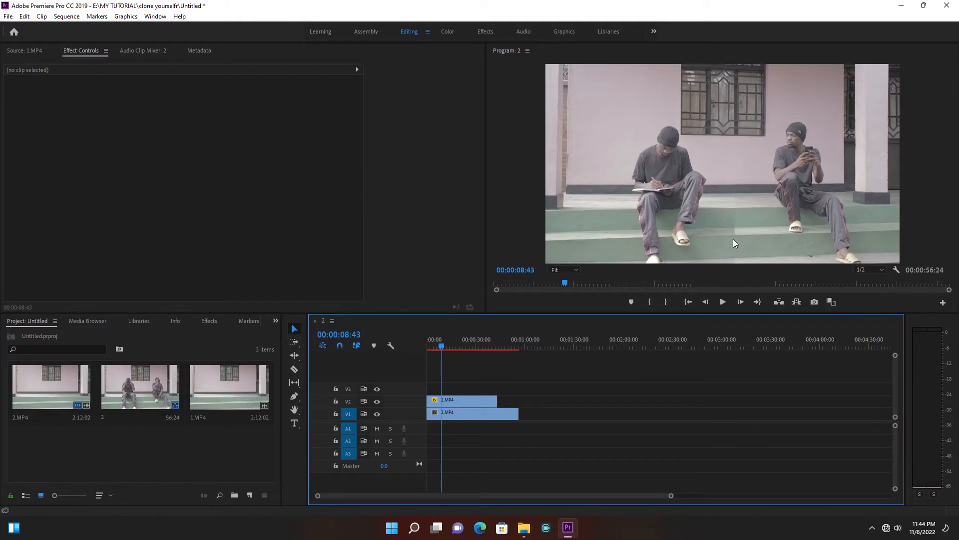
left_click(447, 400)
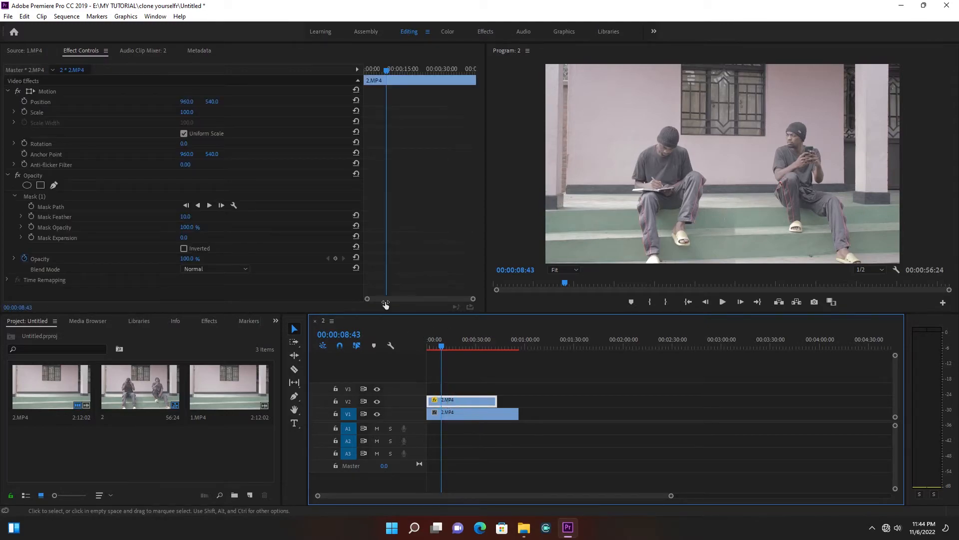
left_click_drag(185, 217, 191, 217)
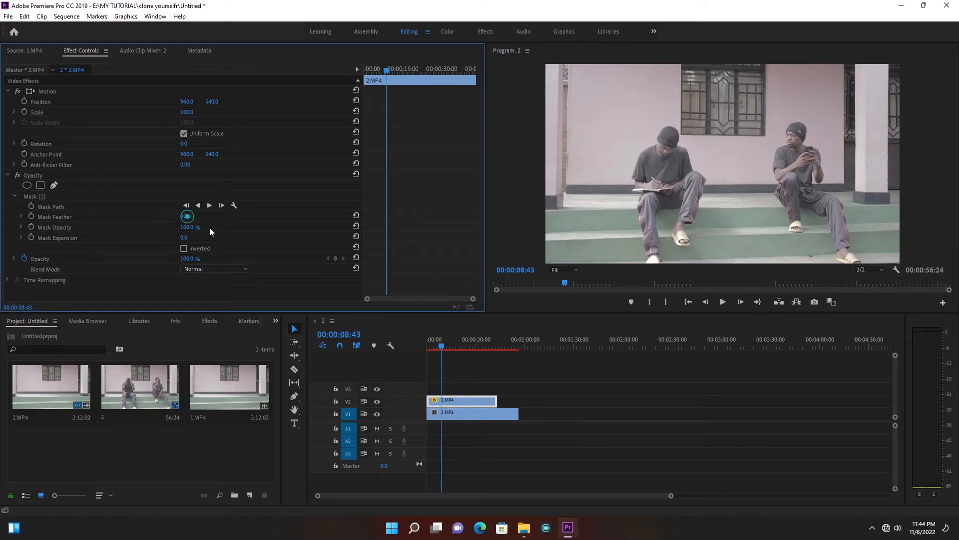
left_click_drag(440, 345, 432, 349)
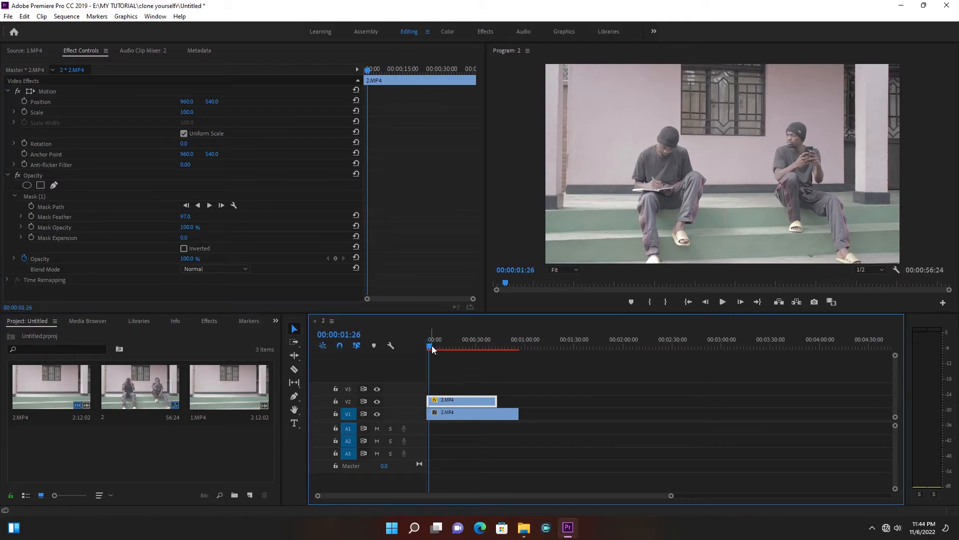
left_click(722, 302)
left_click(722, 303)
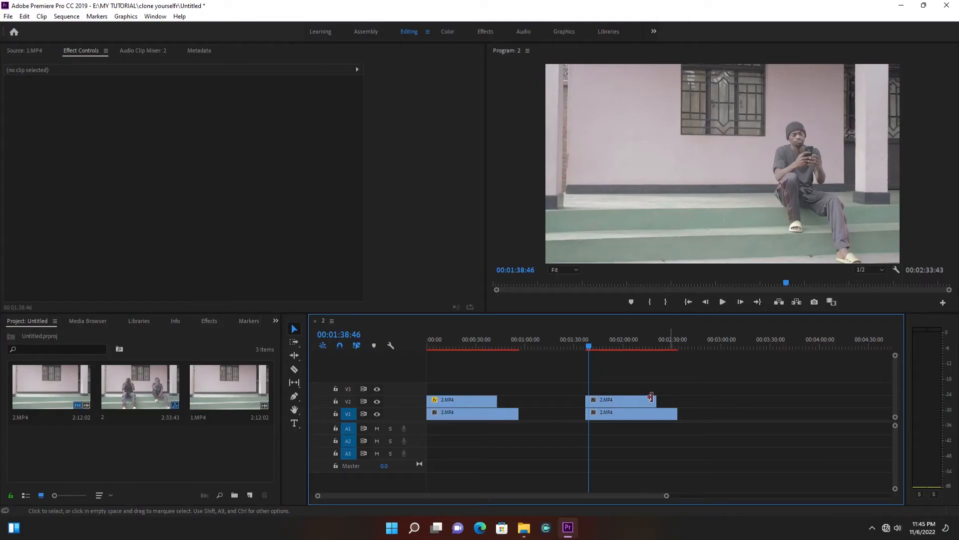
Find the Crop video effect and apply it to the V2 clip of the second stacked pair
left_click(629, 415)
left_click(625, 399)
left_click(626, 413)
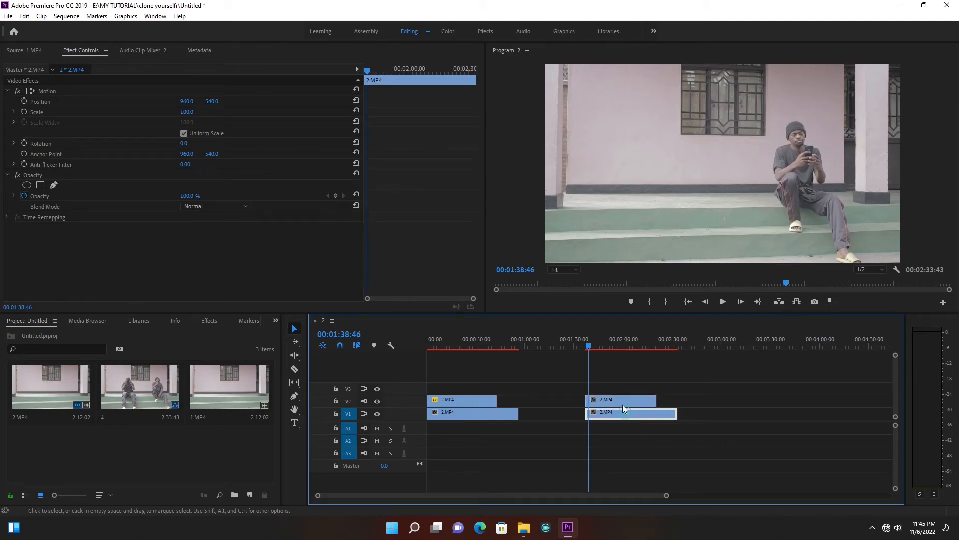
left_click(623, 401)
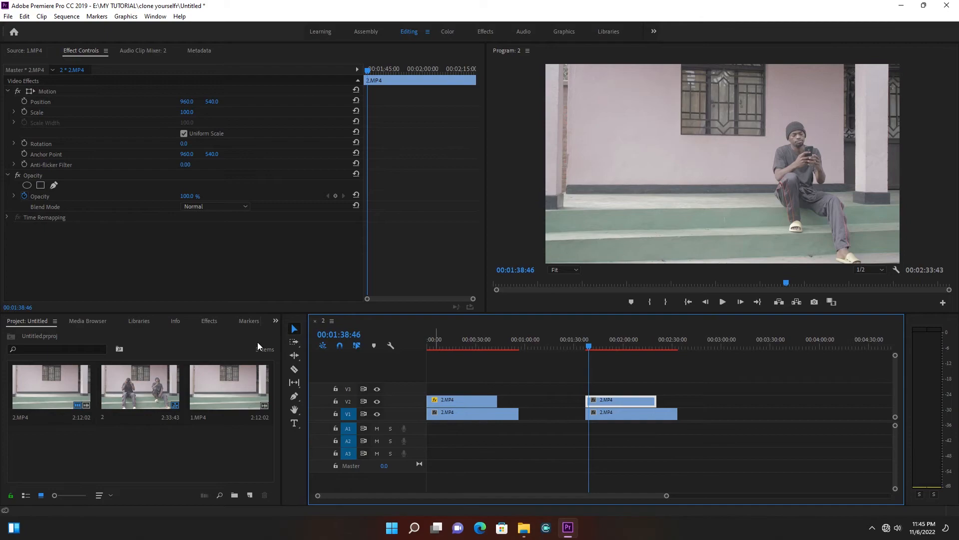
left_click(209, 320)
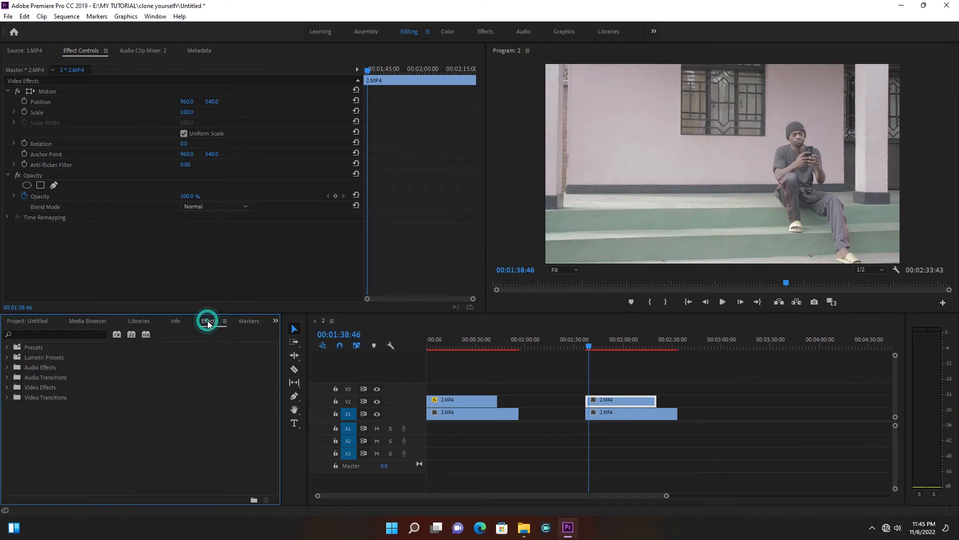
left_click(70, 334)
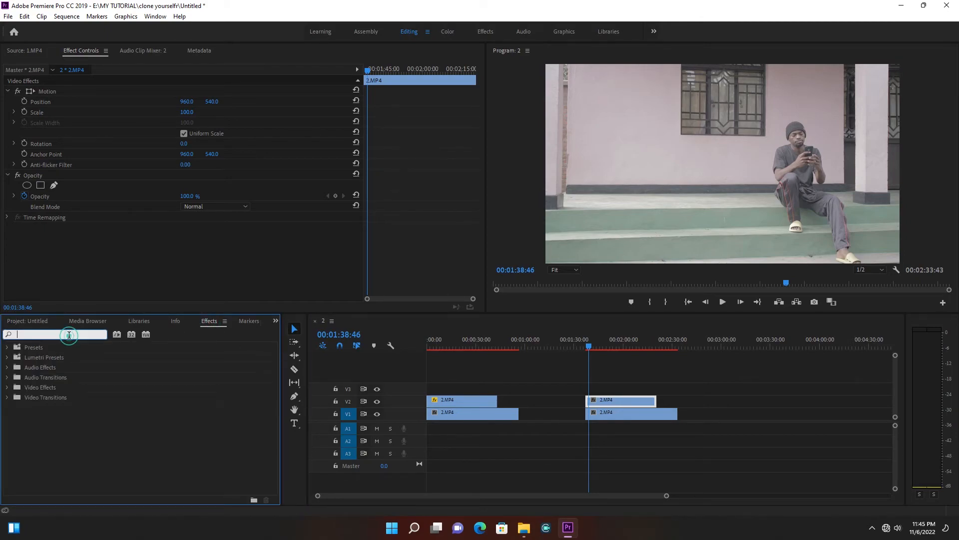
type("crop")
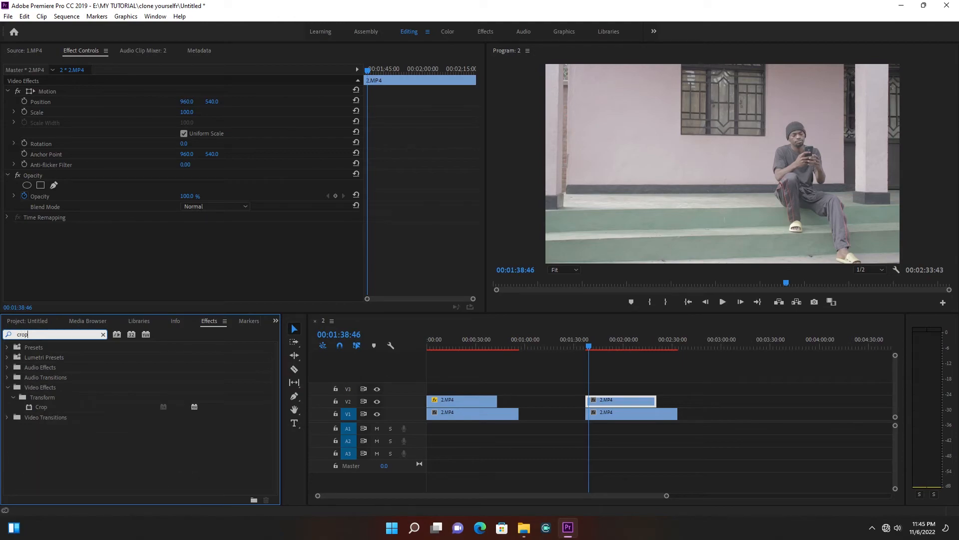
left_click(41, 409)
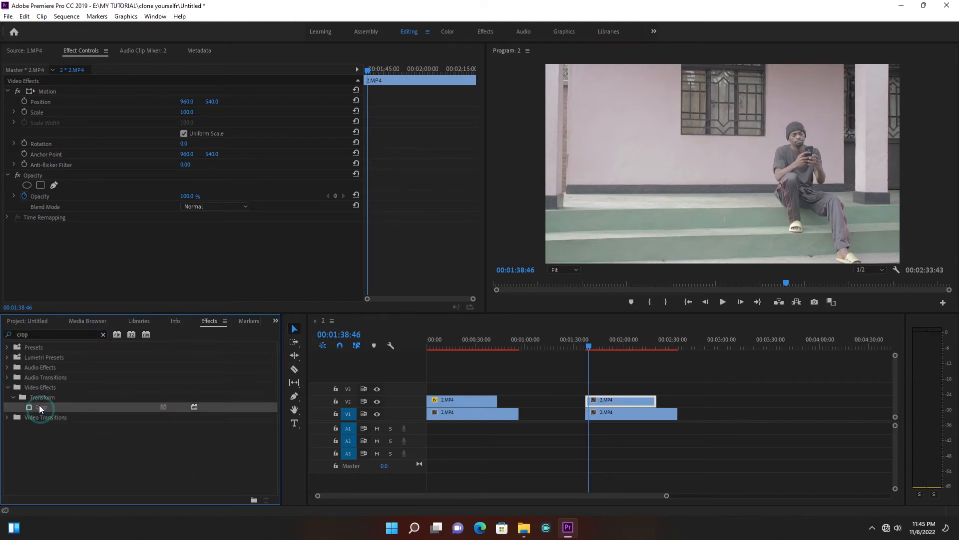
left_click_drag(40, 405, 608, 400)
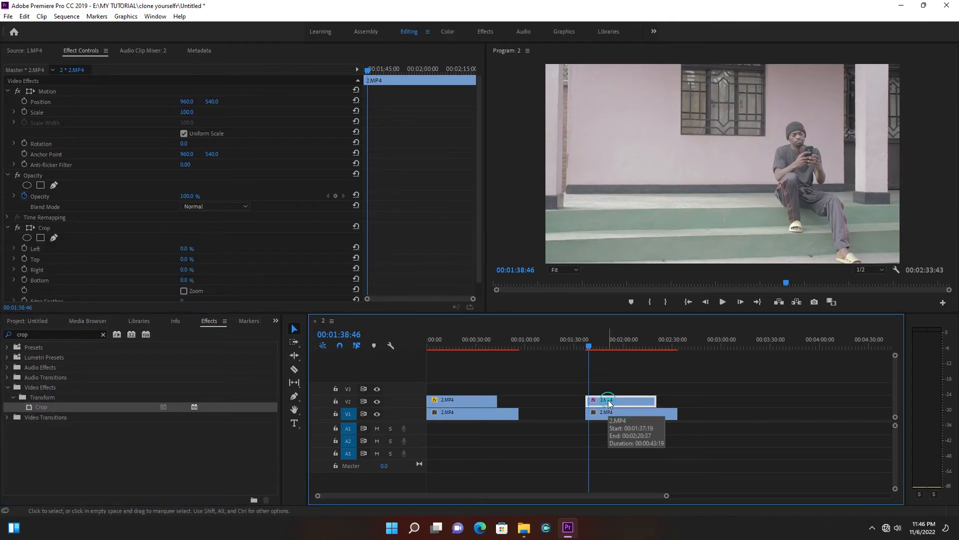
Set the Crop effect's Left value to 54% on the second pair's V2 clip, keeping Right at 0%
left_click(186, 269)
type("20")
key("Return")
mouse_move(195, 269)
left_mouse_down()
mouse_move(183, 269)
mouse_move(196, 250)
mouse_move(212, 249)
left_mouse_up()
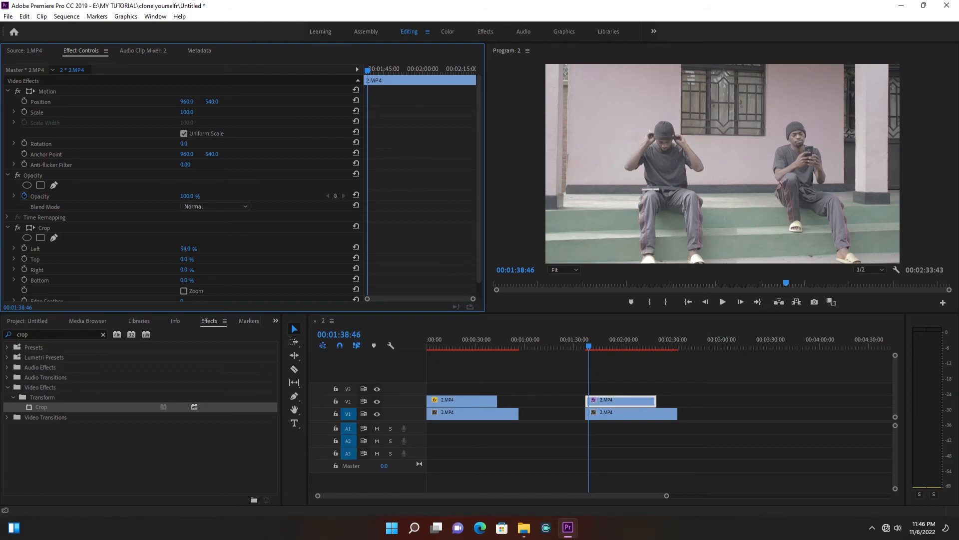
left_click(186, 248)
Set the Crop effect's Edge Feather to 61 and play back the blended clone shot
left_click_drag(478, 209, 482, 226)
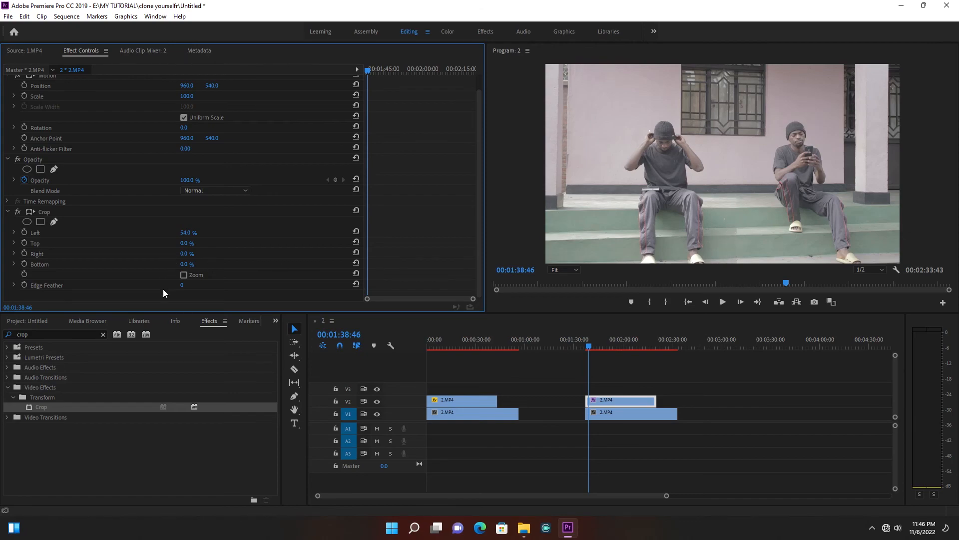
left_click_drag(182, 285, 195, 285)
left_click_drag(193, 285, 195, 285)
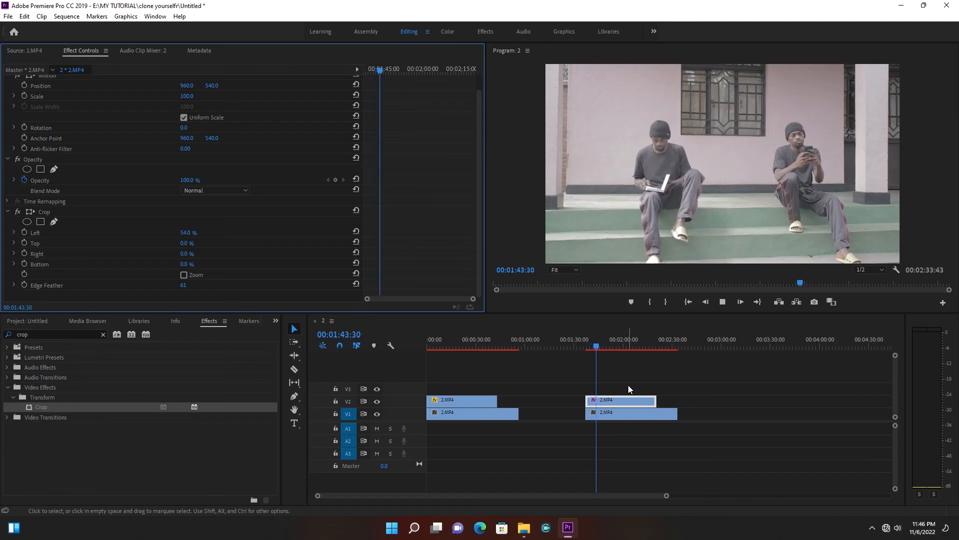
key("space")
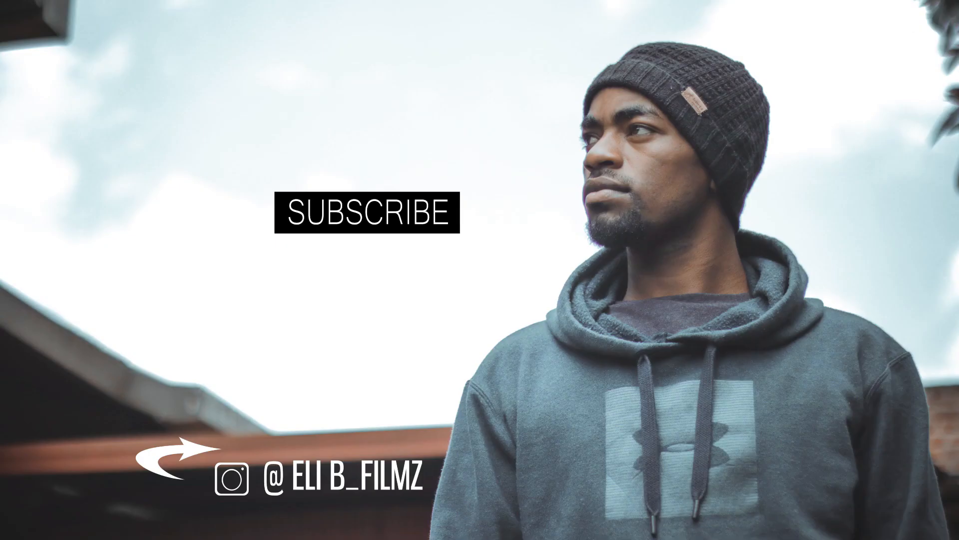